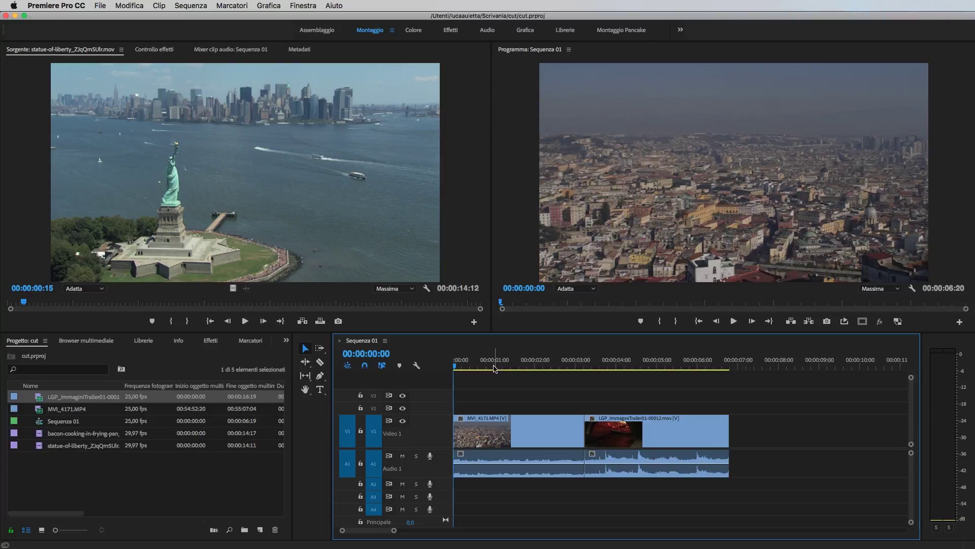
- Play the sequence, briefly muting and unmuting the Audio 1 track to check the sound
{"action": "key", "text": "space"}
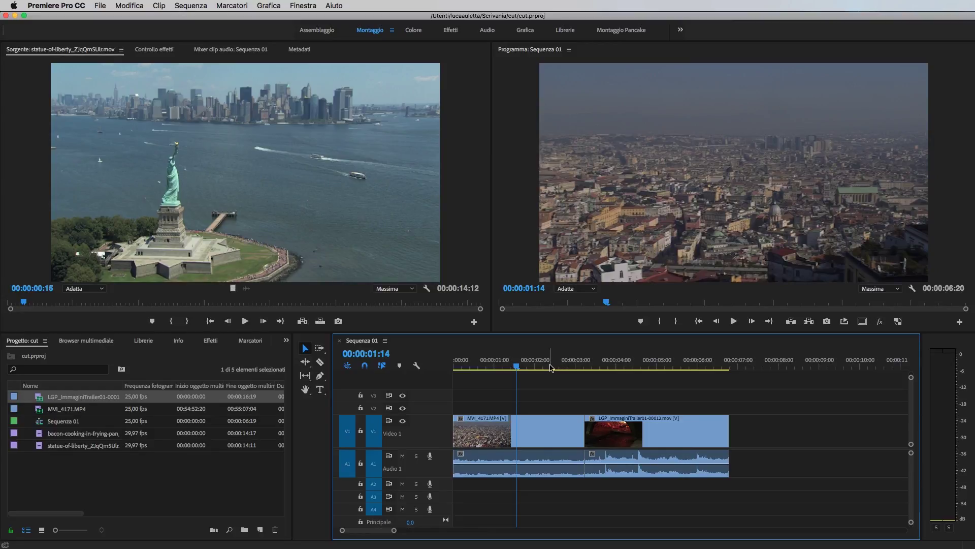
{"action": "left_click_drag", "start_coordinate": [551, 367], "coordinate": [454, 366]}
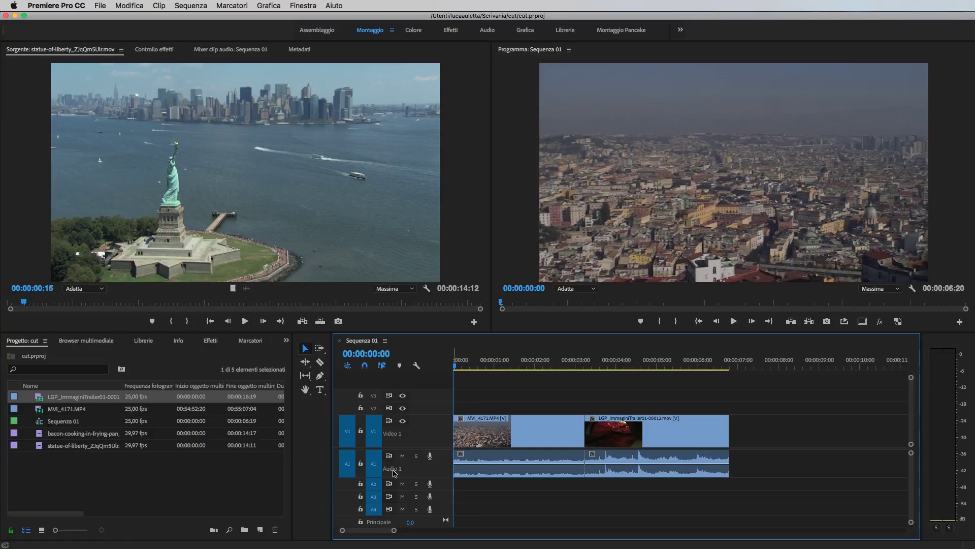
{"action": "key", "text": "space"}
{"action": "left_click", "coordinate": [403, 456]}
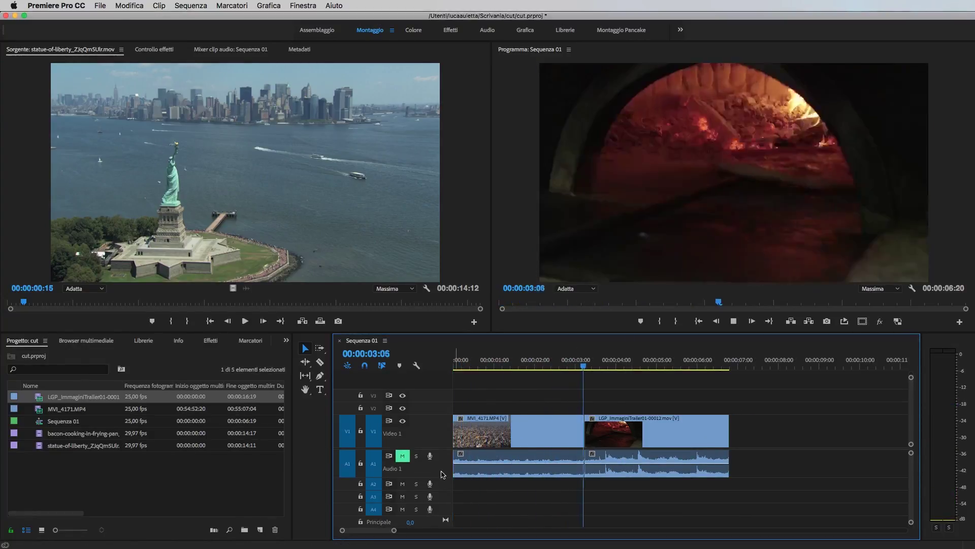
{"action": "left_click", "coordinate": [402, 456]}
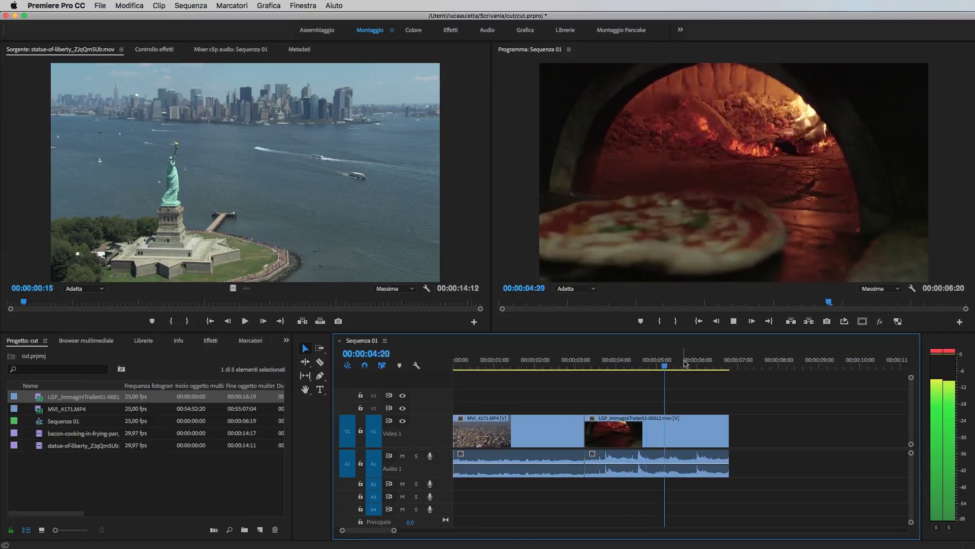
{"action": "key", "text": "Home"}
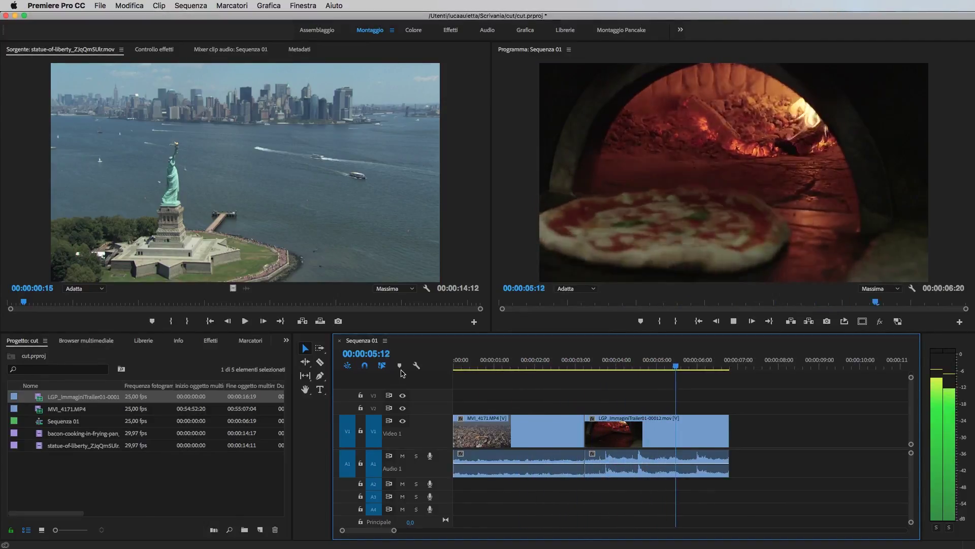
- Replay the sequence from the start, then scrub toward the cut between the clips
{"action": "key", "text": "Home"}
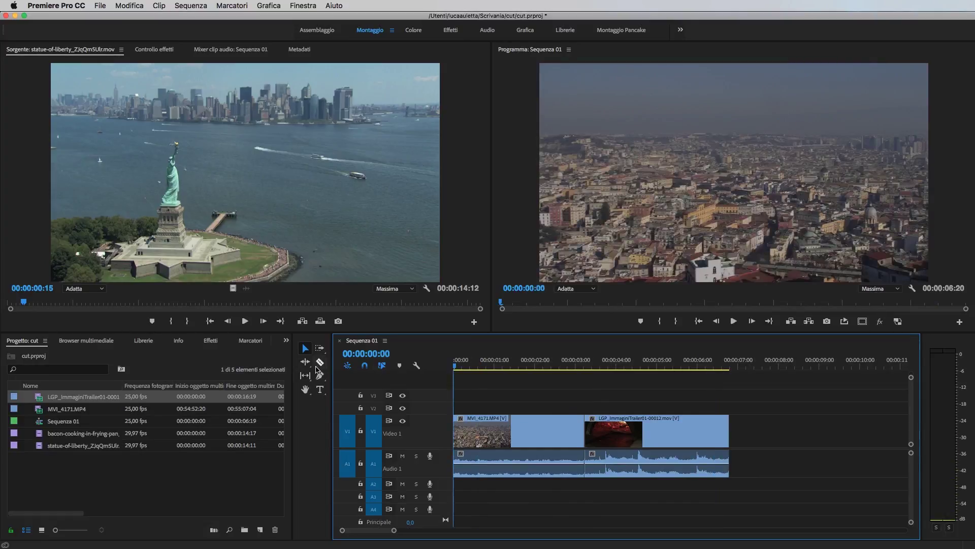
{"action": "key", "text": "space"}
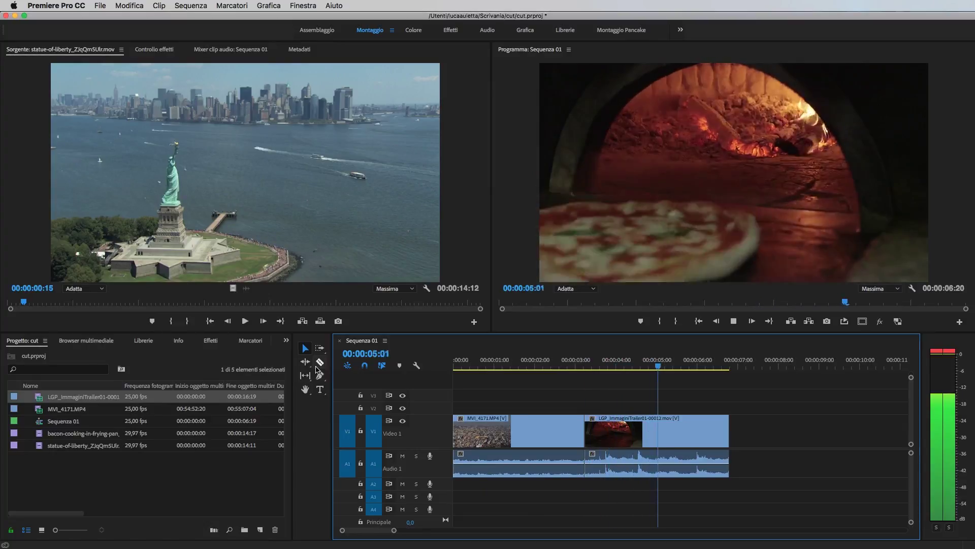
{"action": "key", "text": "space"}
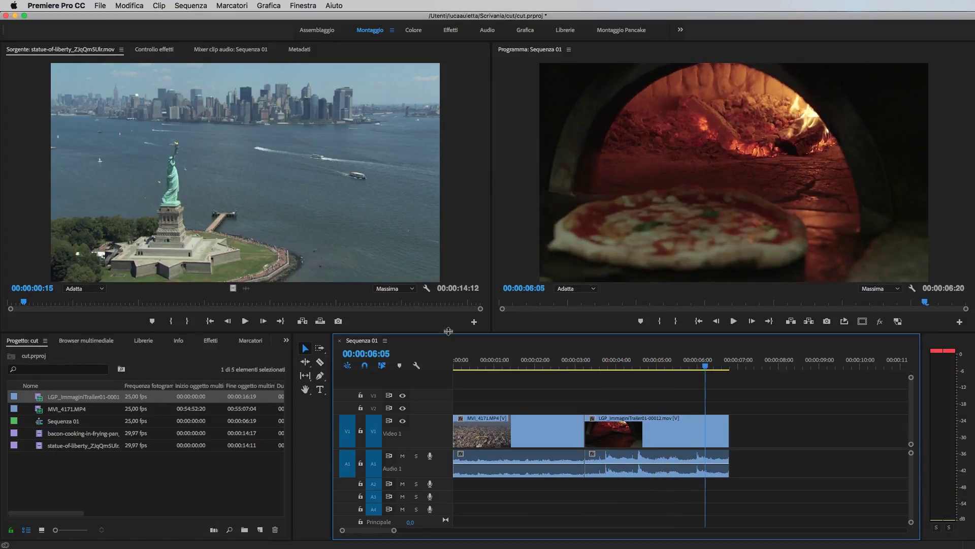
{"action": "key", "text": "Home"}
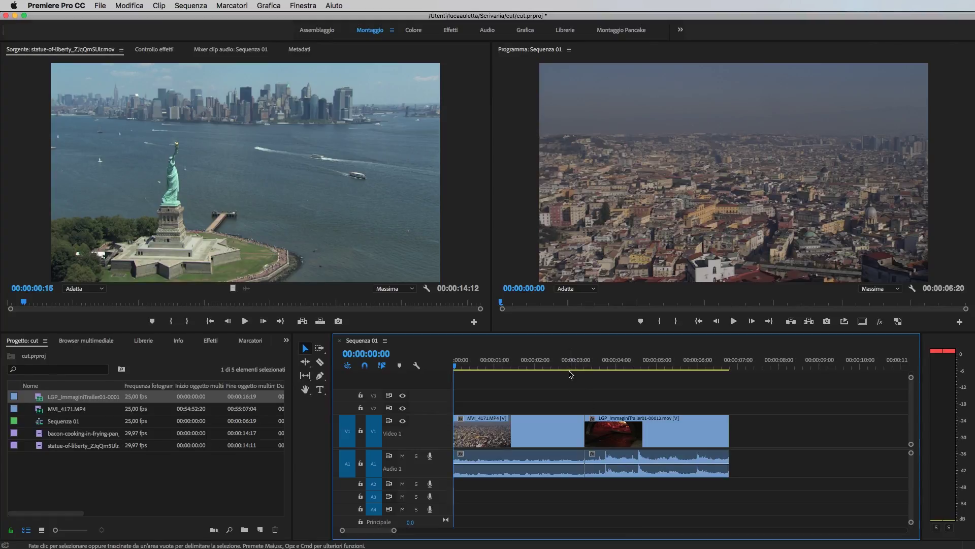
{"action": "mouse_move", "coordinate": [571, 366]}
{"action": "left_mouse_down"}
{"action": "mouse_move", "coordinate": [540, 366]}
{"action": "mouse_move", "coordinate": [582, 376]}
{"action": "left_mouse_up"}
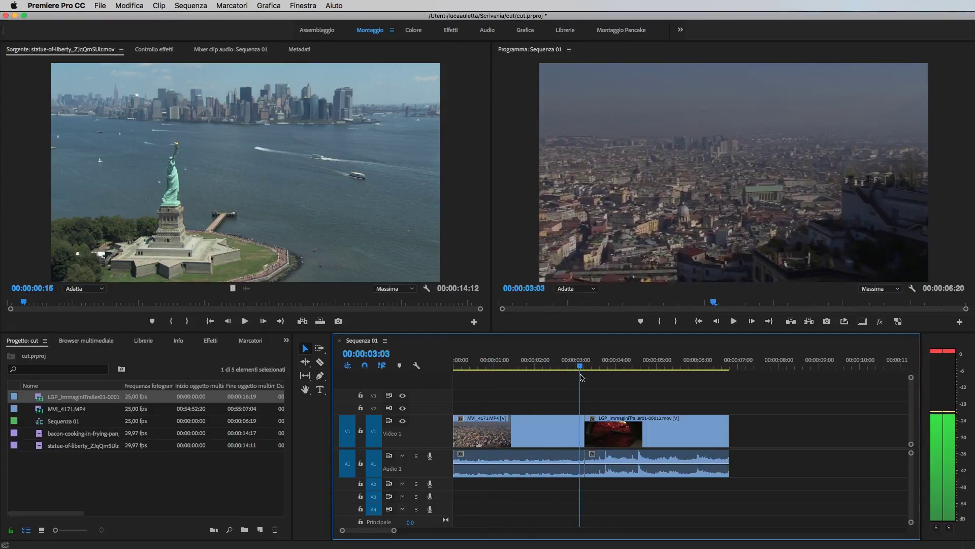
- Review the cut between MVI_4171 and the pizza oven clip, parking the playhead at 00:00:03:16
{"action": "left_click", "coordinate": [567, 442]}
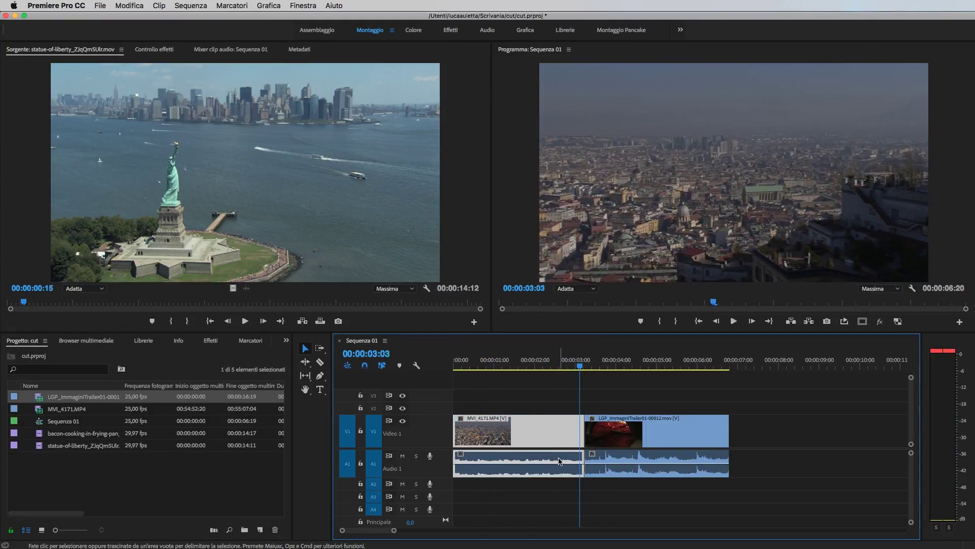
{"action": "key", "text": "space"}
{"action": "key", "text": "space"}
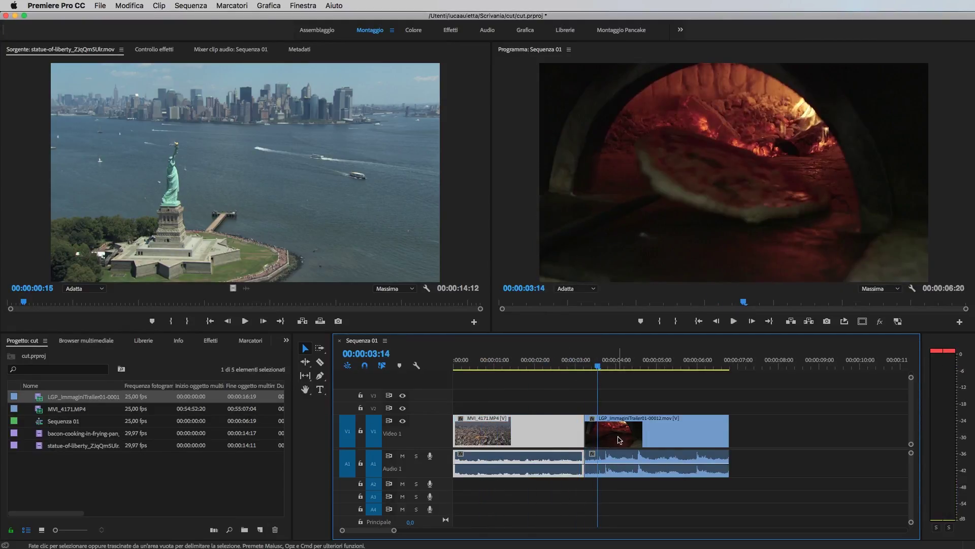
{"action": "left_click", "coordinate": [623, 442]}
{"action": "mouse_move", "coordinate": [559, 370]}
{"action": "left_mouse_down"}
{"action": "mouse_move", "coordinate": [589, 375]}
{"action": "mouse_move", "coordinate": [436, 361]}
{"action": "left_mouse_up"}
{"action": "left_click", "coordinate": [610, 403]}
{"action": "key", "text": "space"}
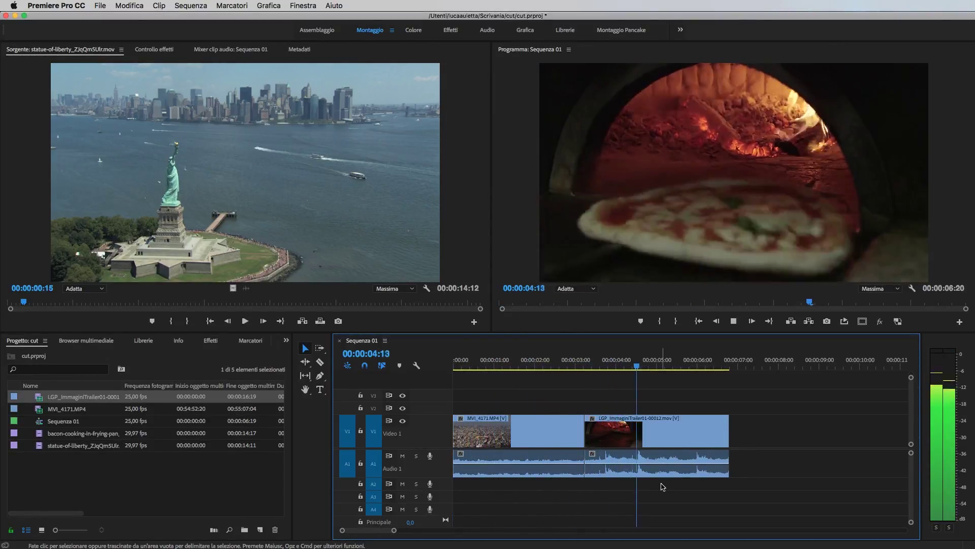
{"action": "key", "text": "space"}
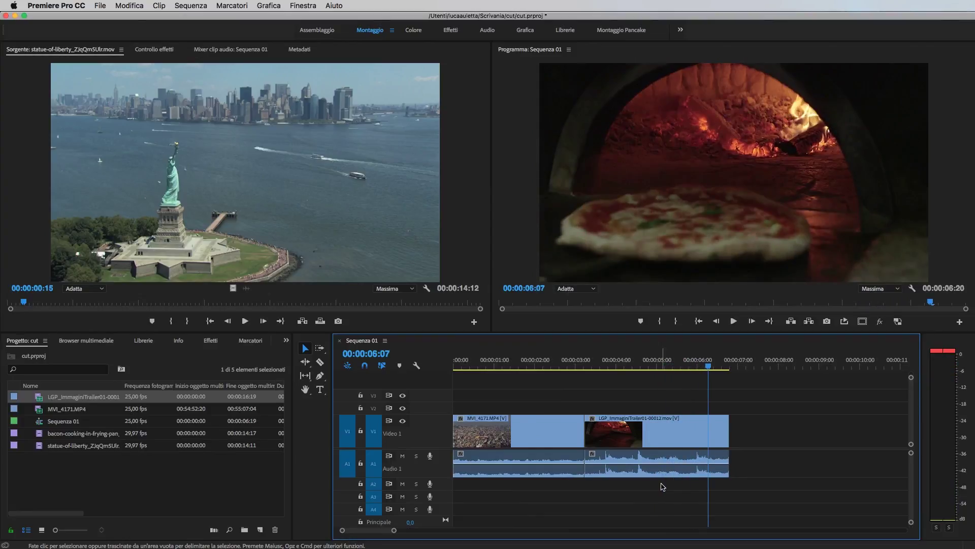
{"action": "left_click", "coordinate": [602, 362]}
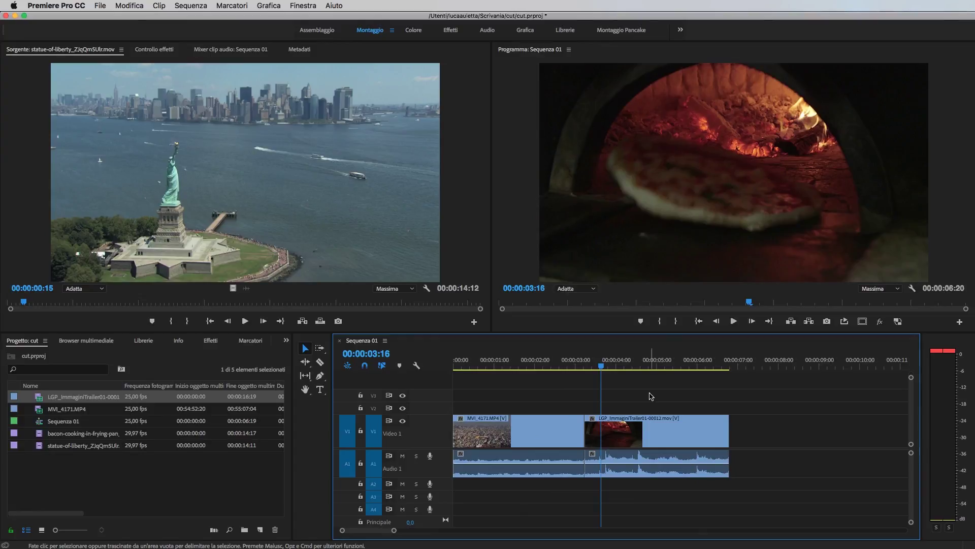
- Select the pizza oven and MVI_4171 clips and apply Scollega (Unlink) to separate video from audio
{"action": "left_click", "coordinate": [604, 459]}
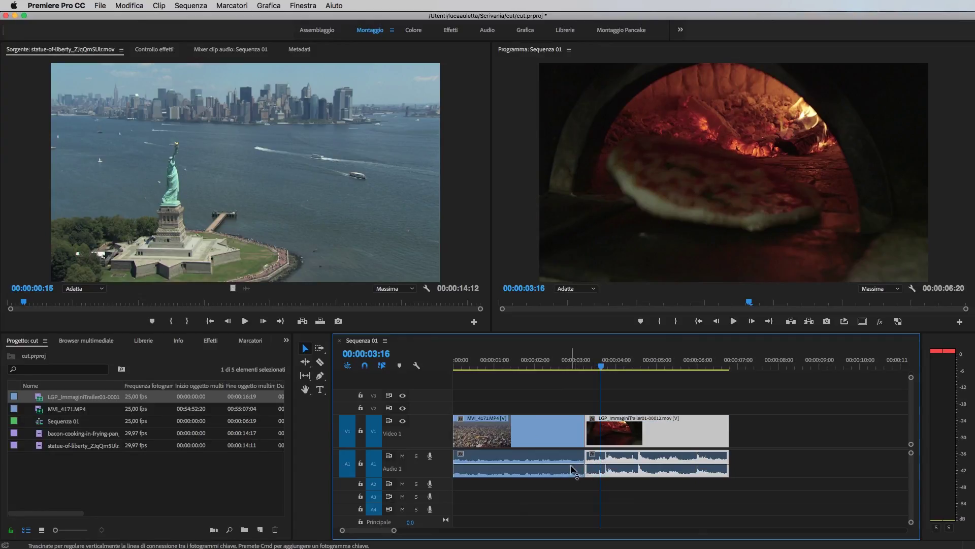
{"action": "key", "text": "super+a"}
{"action": "right_click", "coordinate": [634, 435]}
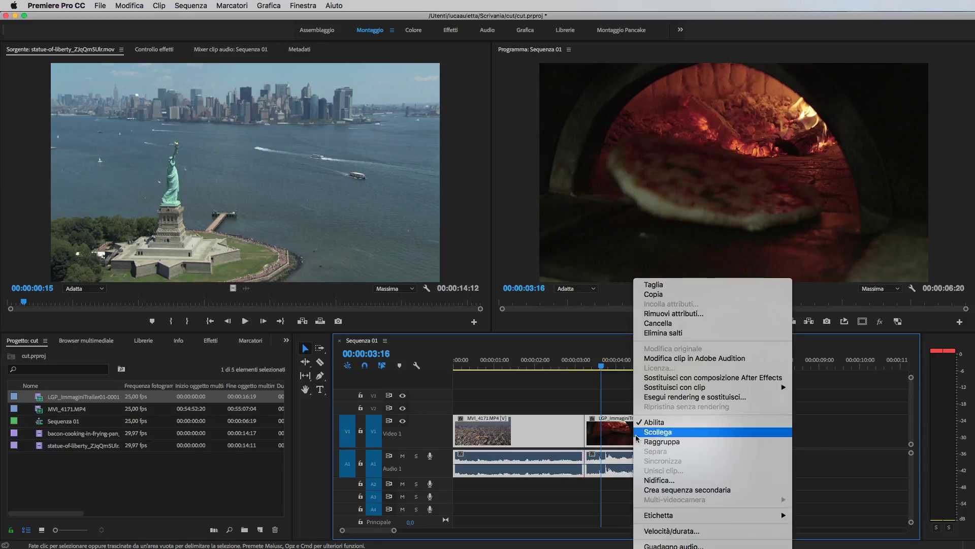
{"action": "left_click", "coordinate": [666, 429]}
{"action": "left_click", "coordinate": [777, 514]}
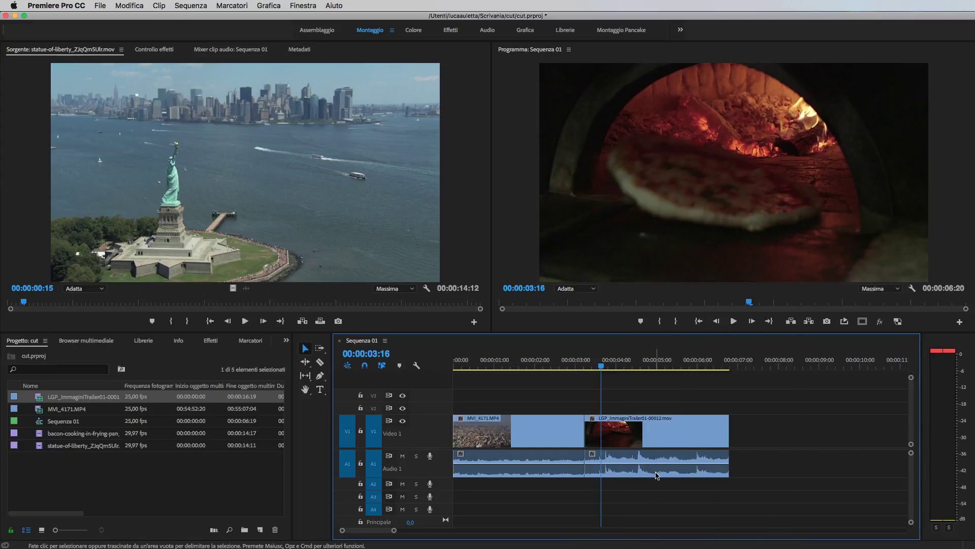
- Test-drag the pizza video, pizza audio and city video independently, then undo the moves
{"action": "left_click_drag", "start_coordinate": [628, 440], "coordinate": [730, 439]}
{"action": "mouse_move", "coordinate": [634, 463]}
{"action": "left_mouse_down"}
{"action": "mouse_move", "coordinate": [761, 461]}
{"action": "mouse_move", "coordinate": [625, 461]}
{"action": "left_mouse_up"}
{"action": "left_click_drag", "start_coordinate": [721, 431], "coordinate": [619, 432]}
{"action": "mouse_move", "coordinate": [533, 432]}
{"action": "left_mouse_down"}
{"action": "mouse_move", "coordinate": [533, 408]}
{"action": "mouse_move", "coordinate": [711, 399]}
{"action": "left_mouse_up"}
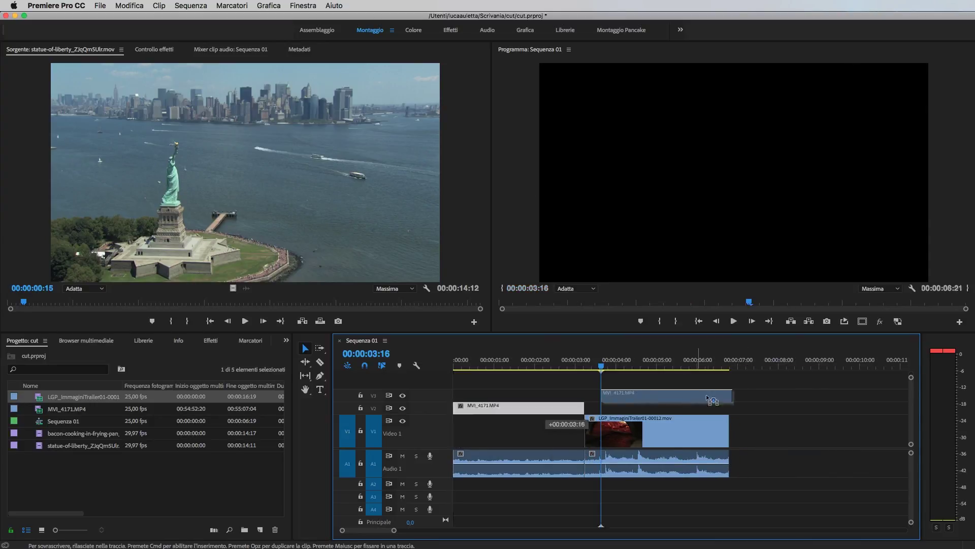
{"action": "key", "text": "Escape"}
{"action": "key", "text": "super+z"}
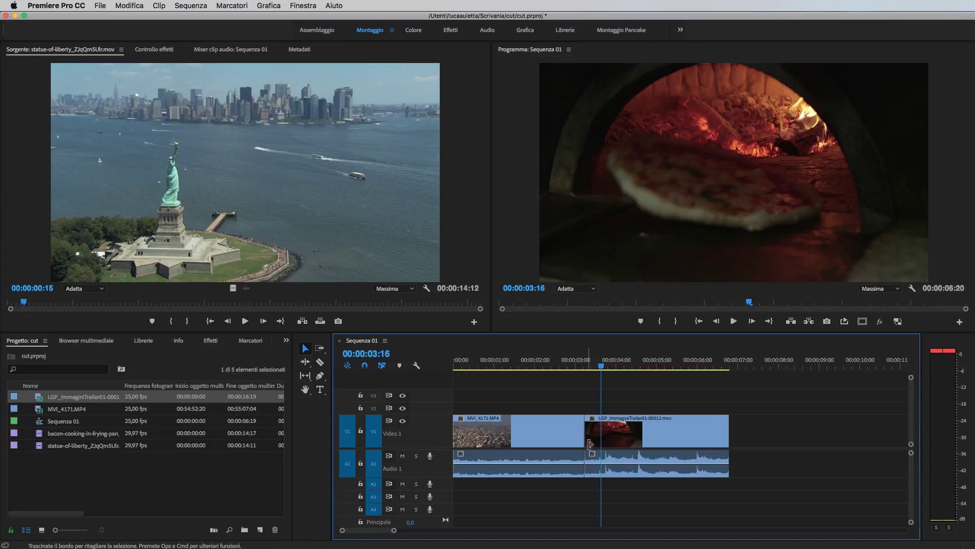
- Trim about 13 frames off the pizza video's start and extend the city video to close the gap
{"action": "left_click_drag", "start_coordinate": [589, 438], "coordinate": [611, 437]}
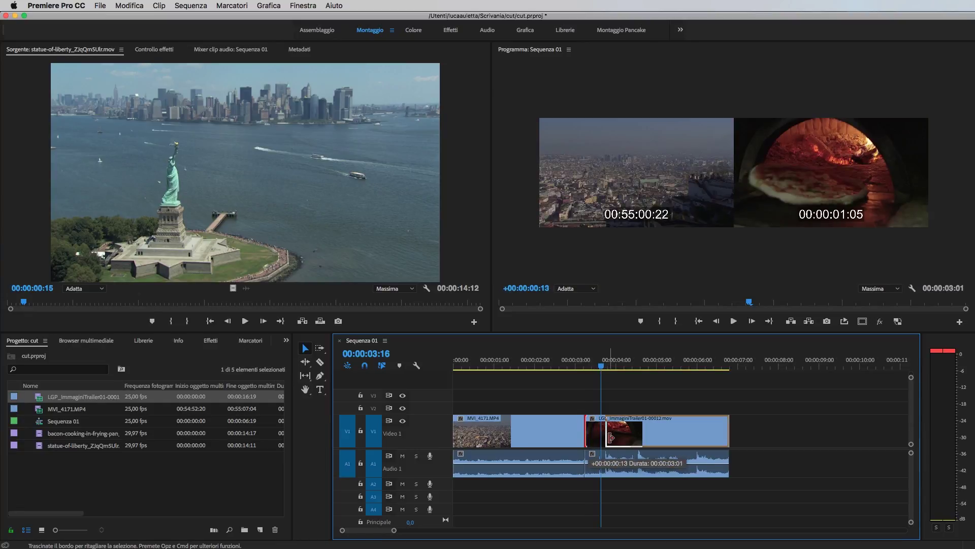
{"action": "left_click", "coordinate": [604, 366]}
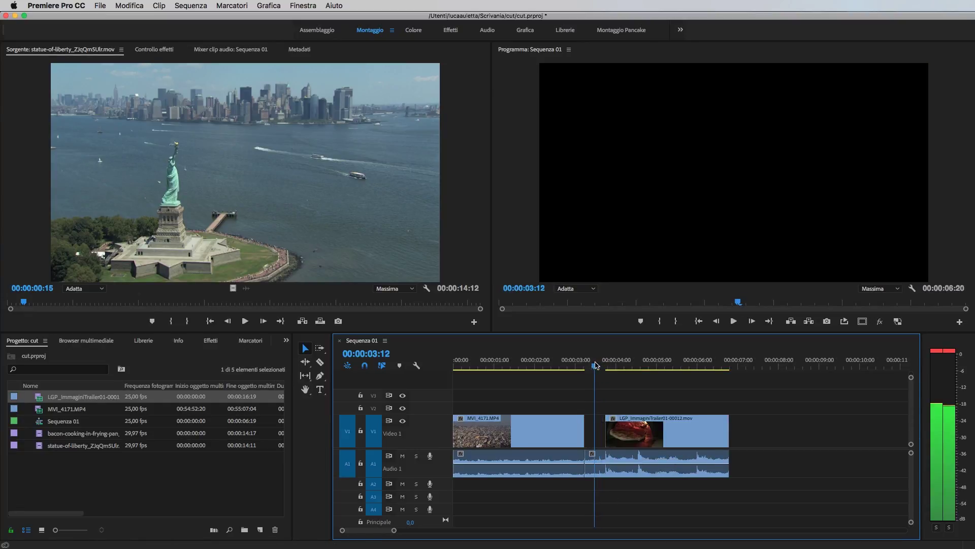
{"action": "left_click_drag", "start_coordinate": [605, 367], "coordinate": [608, 367]}
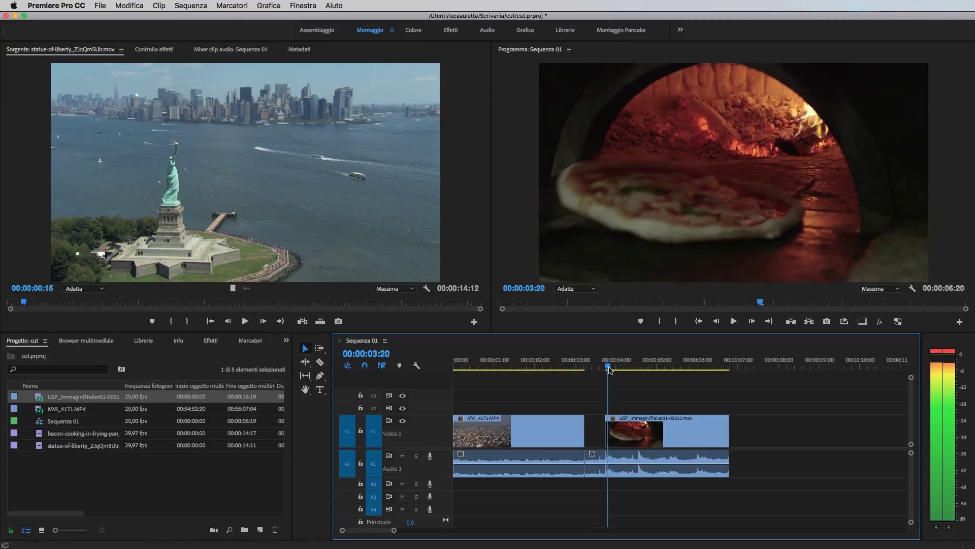
{"action": "left_click_drag", "start_coordinate": [612, 426], "coordinate": [607, 440]}
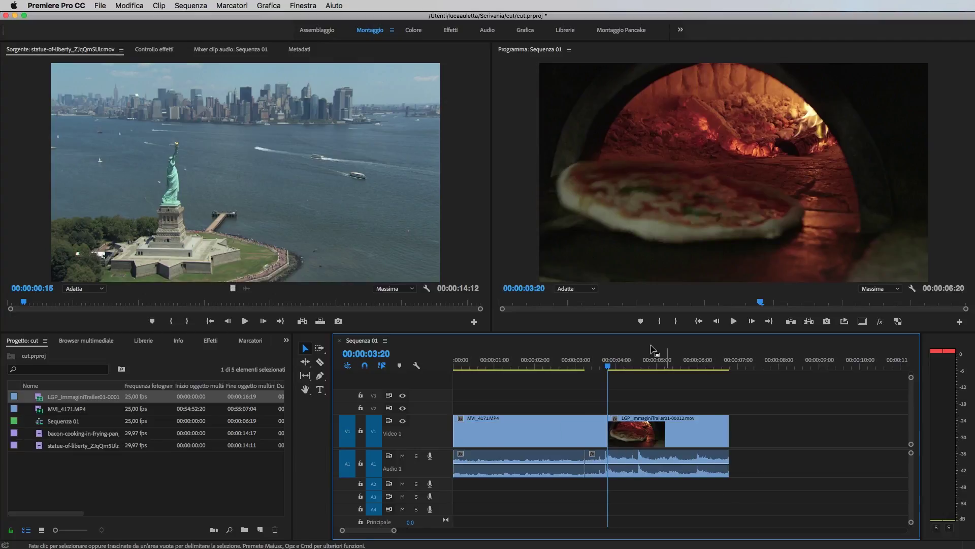
{"action": "left_click", "coordinate": [590, 367]}
{"action": "left_click_drag", "start_coordinate": [589, 367], "coordinate": [567, 367]}
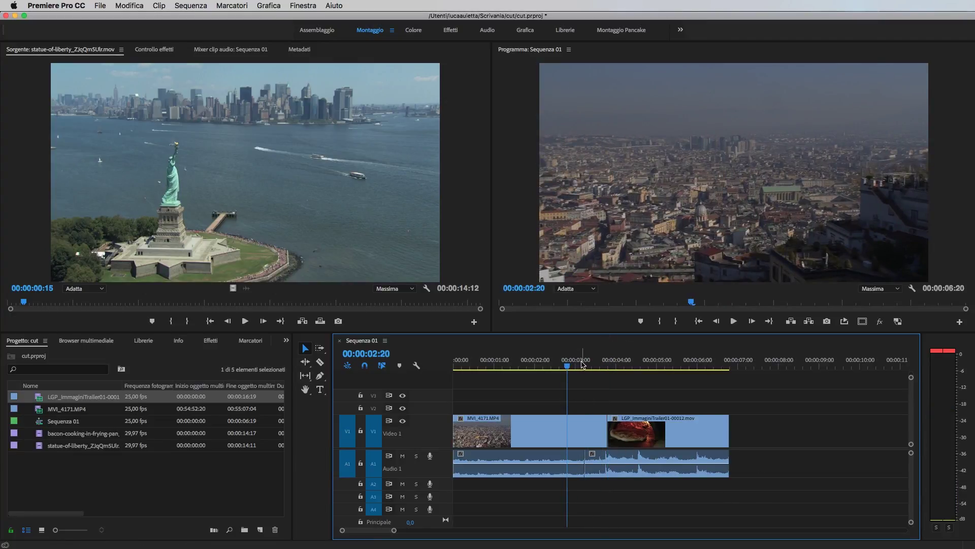
{"action": "left_click_drag", "start_coordinate": [583, 367], "coordinate": [369, 366]}
{"action": "key", "text": "space"}
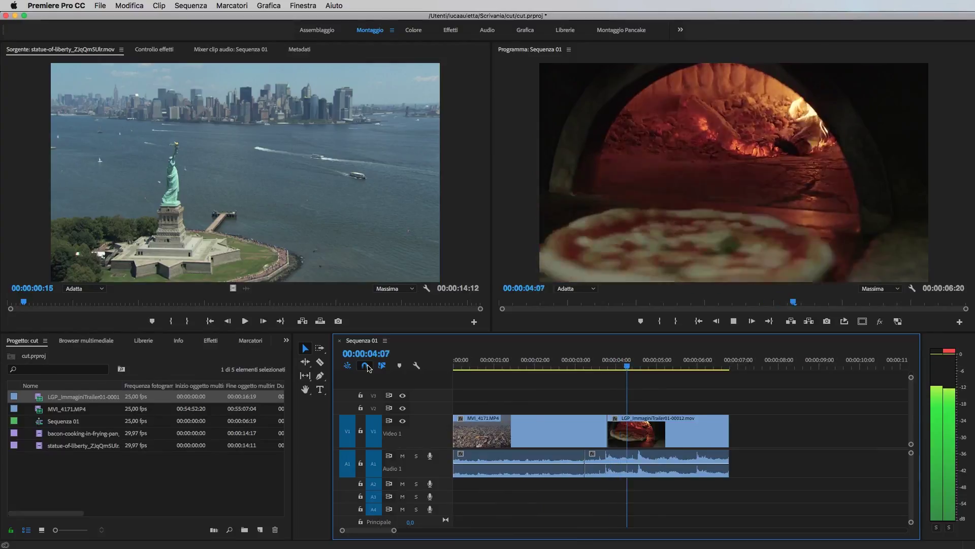
{"action": "key", "text": "space"}
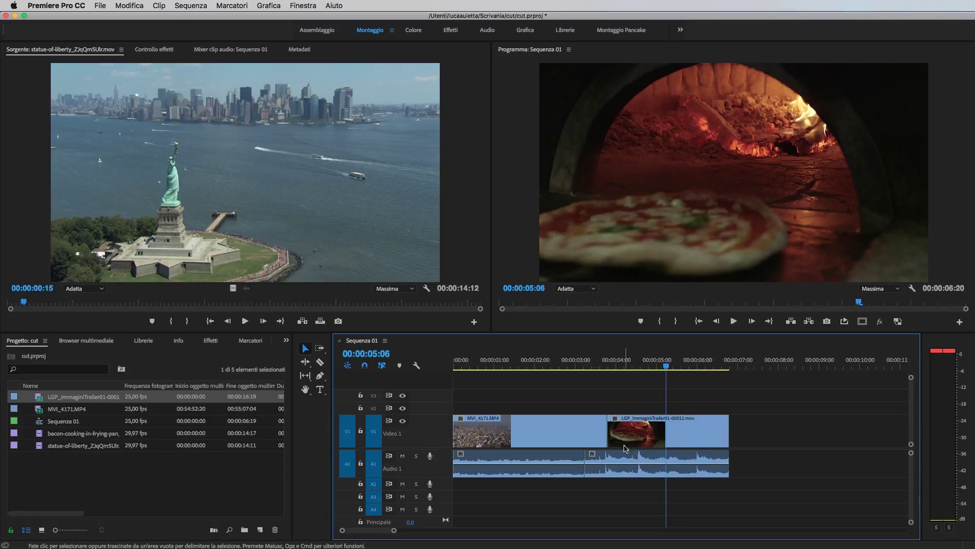
- Trim the pizza video's in-point further right, then play Sequenza 01 from the beginning
{"action": "left_click_drag", "start_coordinate": [611, 438], "coordinate": [638, 438]}
{"action": "key", "text": "Home"}
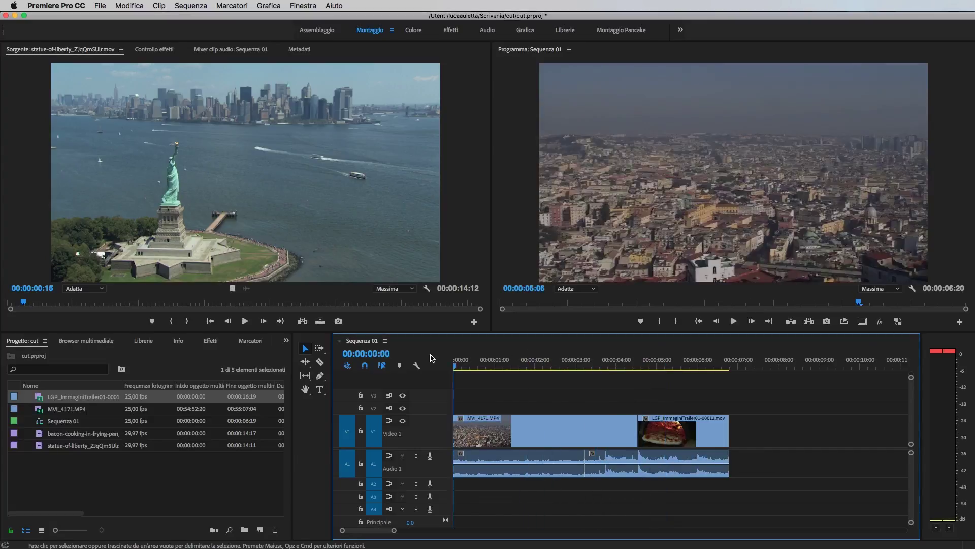
{"action": "key", "text": "space"}
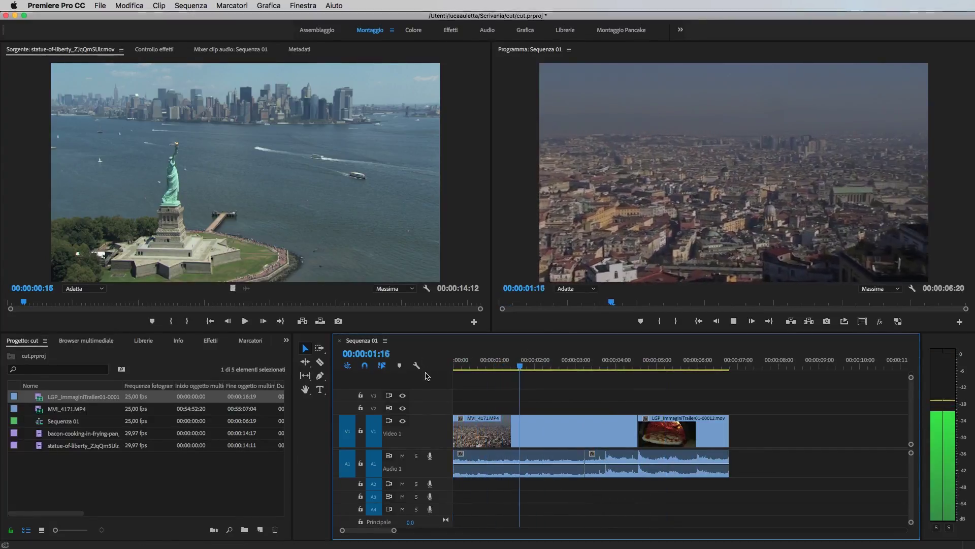
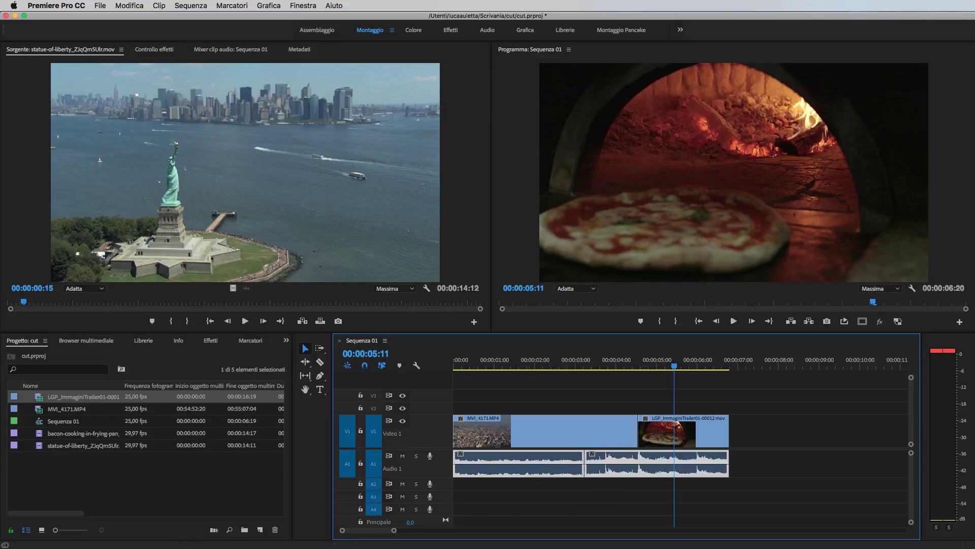
- Add default audio crossfades to the A1 clips and remove the crossfade at the audio start
{"action": "key", "text": "g"}
{"action": "key", "text": "Return"}
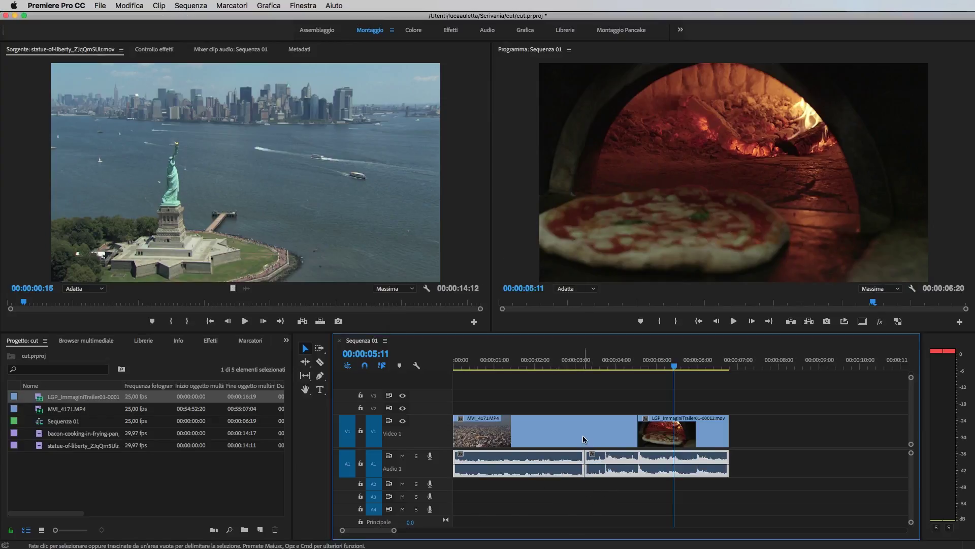
{"action": "key", "text": "shift+d"}
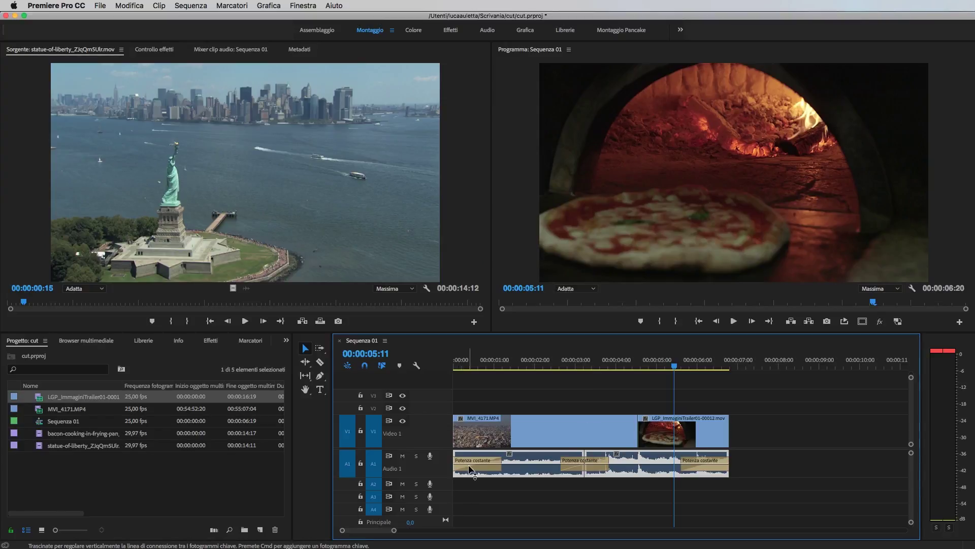
{"action": "left_click", "coordinate": [470, 470]}
{"action": "key", "text": "Delete"}
- Remove the end crossfade, keeping only Potenza costante at the cut, and play Sequenza 01 from near the start
{"action": "left_click", "coordinate": [691, 471]}
{"action": "key", "text": "Delete"}
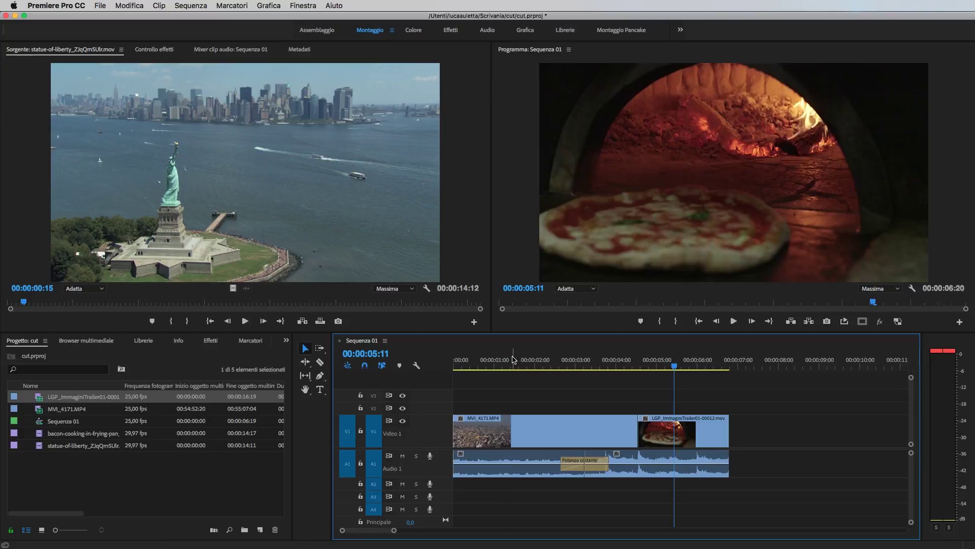
{"action": "left_click", "coordinate": [513, 360]}
{"action": "key", "text": "space"}
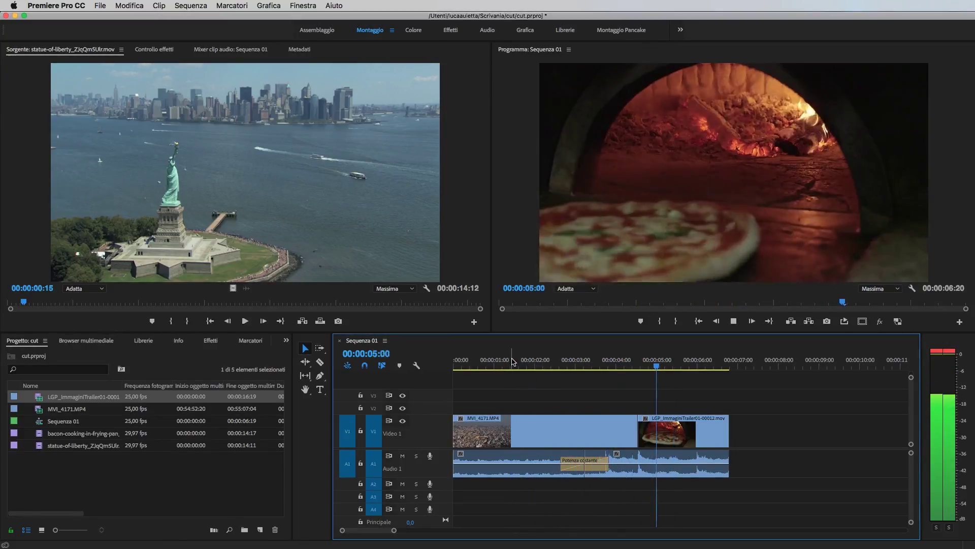
{"action": "key", "text": "space"}
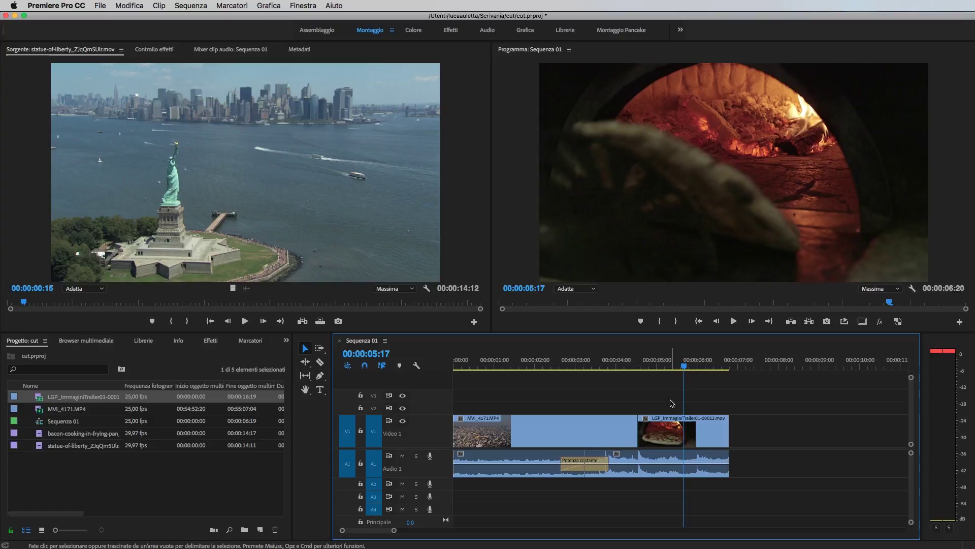
- Copy all video and audio clips of Sequenza 01 and paste them at the sequence end
{"action": "left_click_drag", "start_coordinate": [666, 403], "coordinate": [528, 475]}
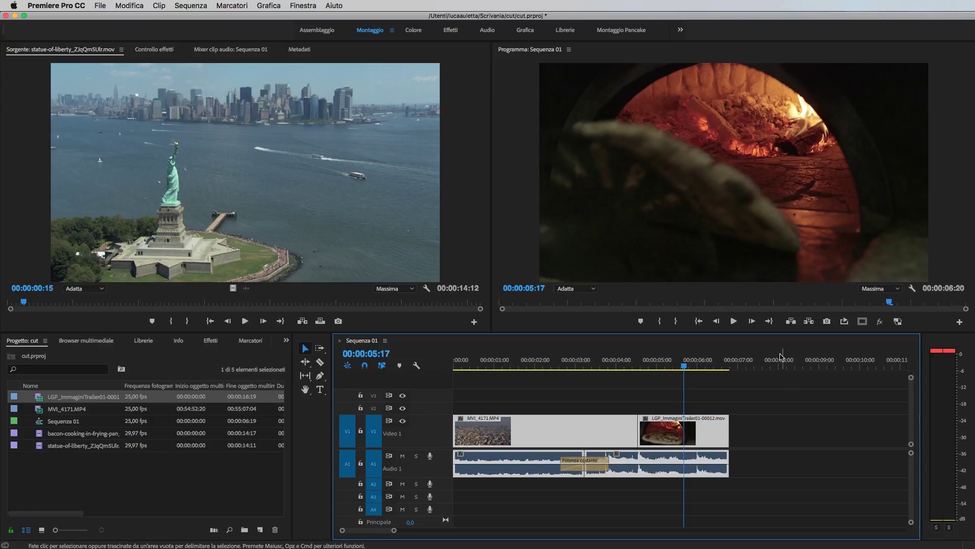
{"action": "left_click", "coordinate": [781, 358]}
{"action": "key", "text": "ctrl+z"}
{"action": "key", "text": "End"}
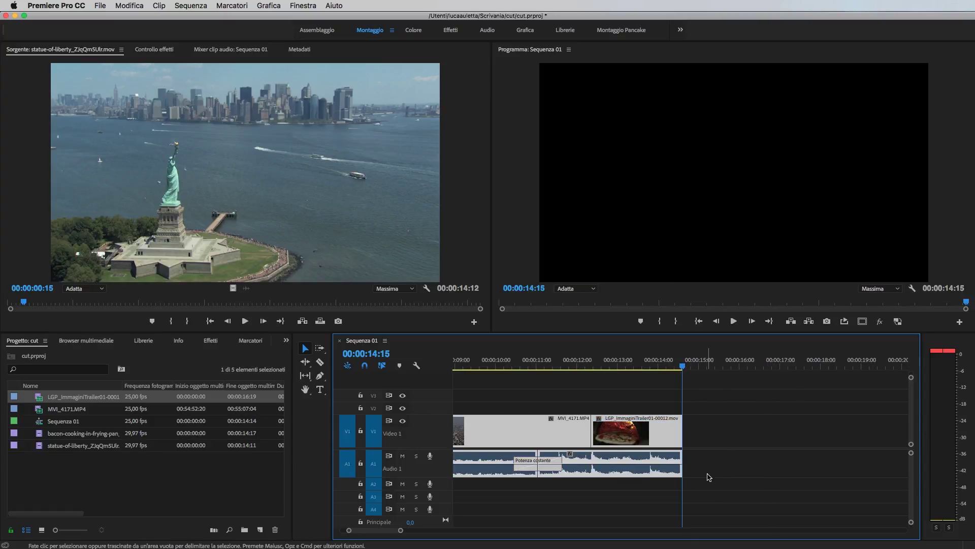
- Shorten the copied MVI_4171 cityscape clip by dragging its end edit point left
{"action": "left_click", "coordinate": [710, 477]}
{"action": "key", "text": "minus"}
{"action": "mouse_move", "coordinate": [632, 438]}
{"action": "left_mouse_down"}
{"action": "mouse_move", "coordinate": [582, 434]}
{"action": "mouse_move", "coordinate": [598, 435]}
{"action": "left_mouse_up"}
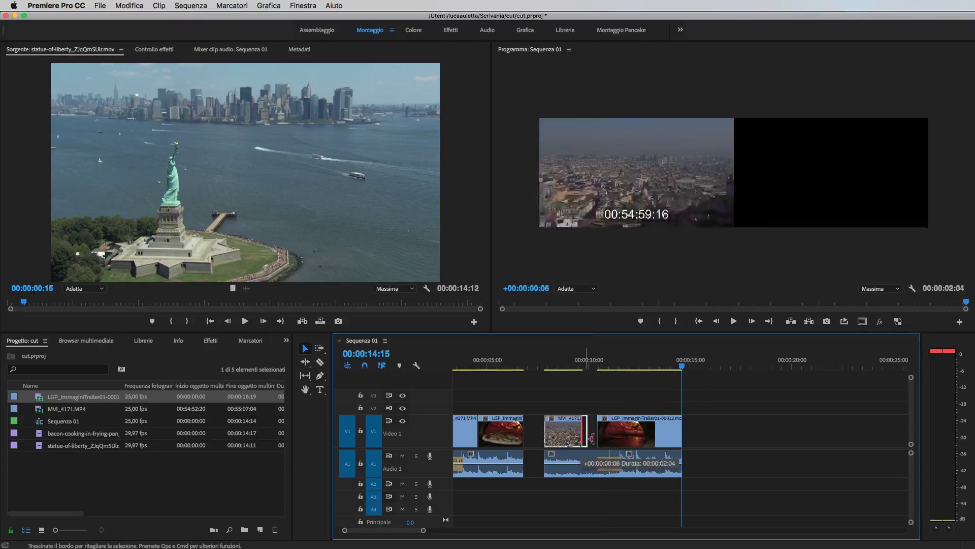
- Review from about 9 seconds, trim the copied clips, and move MVI_4171 after the second LGP clip
{"action": "left_click", "coordinate": [582, 359]}
{"action": "left_click_drag", "start_coordinate": [586, 359], "coordinate": [568, 360]}
{"action": "key", "text": "space"}
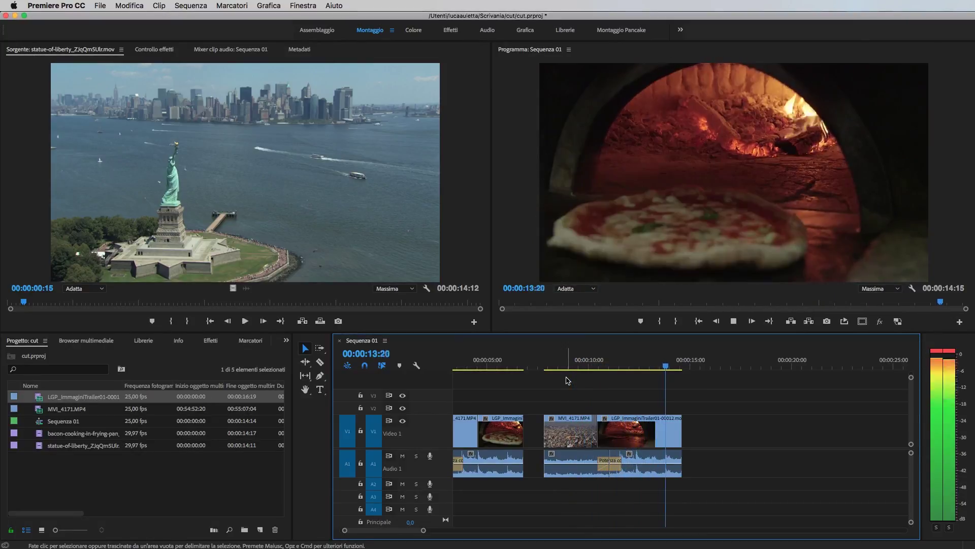
{"action": "key", "text": "space"}
{"action": "mouse_move", "coordinate": [598, 432]}
{"action": "left_mouse_down"}
{"action": "mouse_move", "coordinate": [582, 431]}
{"action": "mouse_move", "coordinate": [609, 432]}
{"action": "left_mouse_up"}
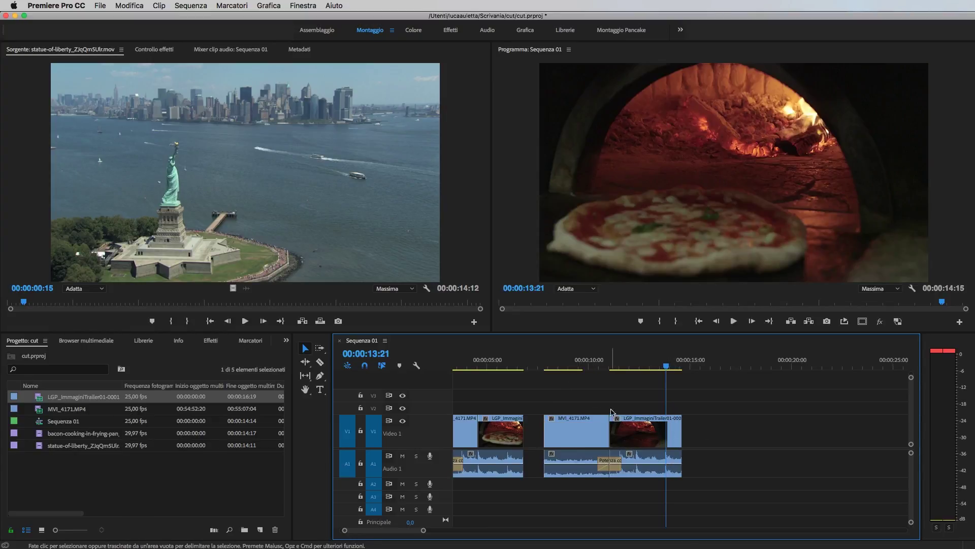
{"action": "mouse_move", "coordinate": [577, 437]}
{"action": "left_mouse_down"}
{"action": "mouse_move", "coordinate": [687, 437]}
{"action": "mouse_move", "coordinate": [667, 432]}
{"action": "left_mouse_up"}
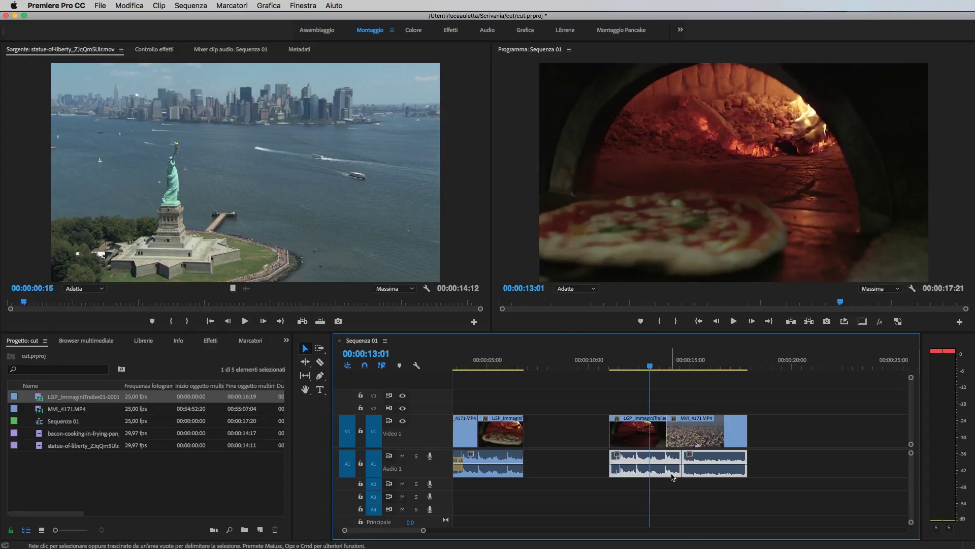
{"action": "left_click", "coordinate": [613, 369]}
{"action": "key", "text": "space"}
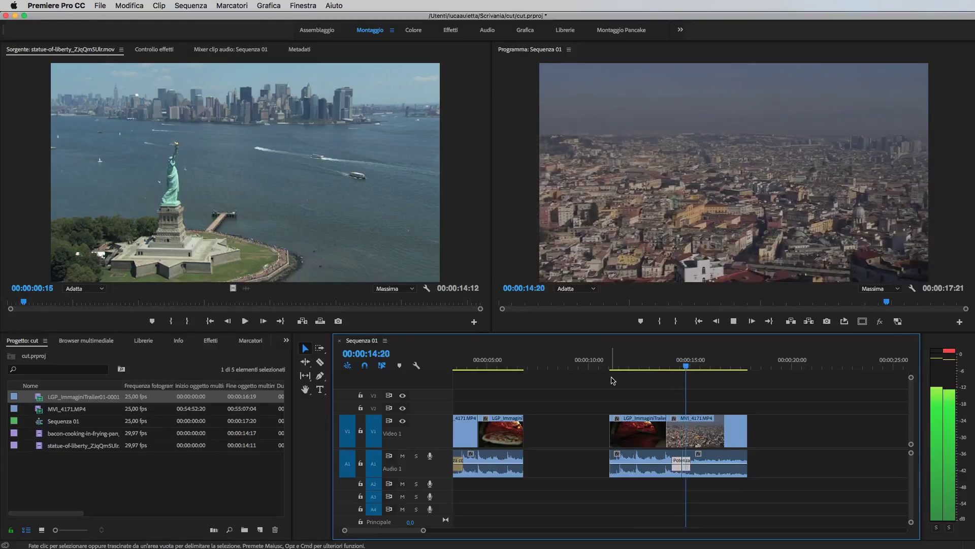
{"action": "key", "text": "space"}
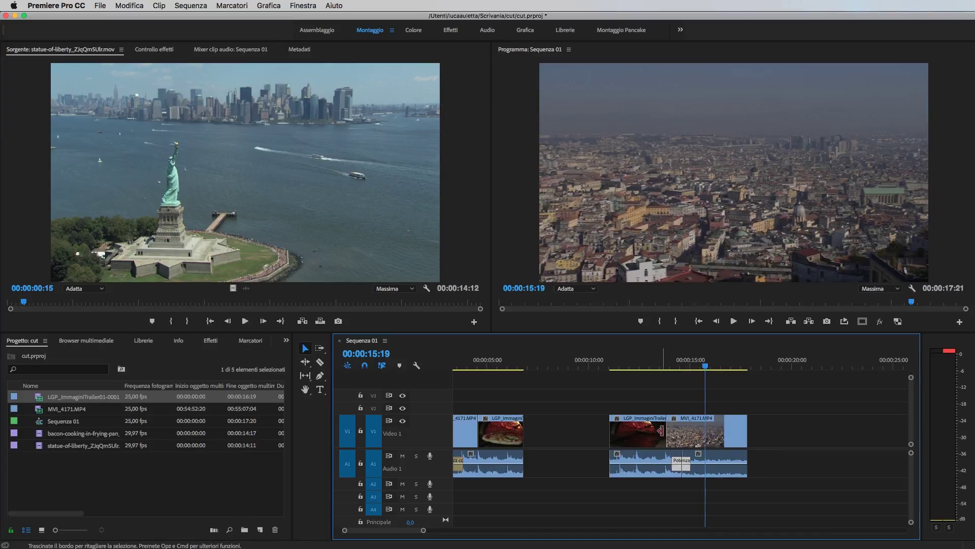
{"action": "key", "text": "minus"}
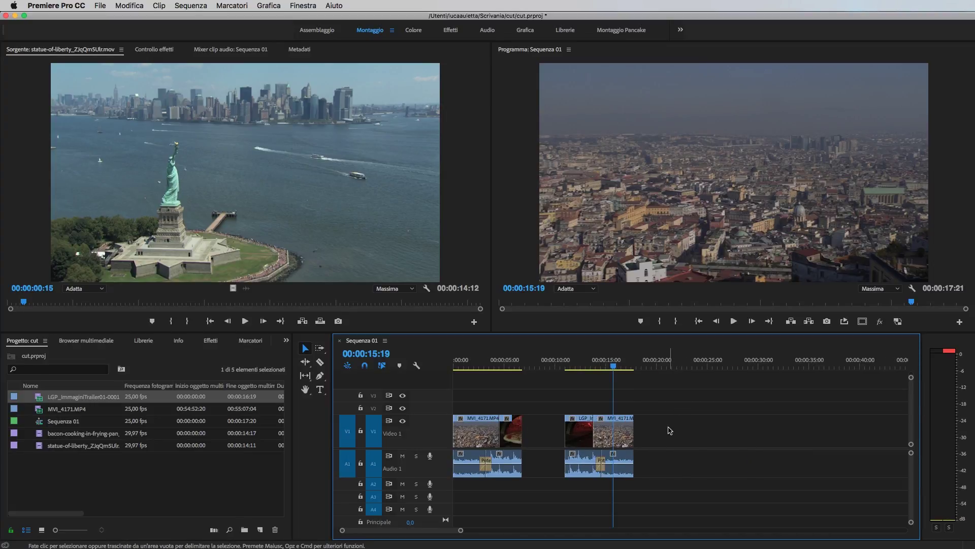
{"action": "mouse_move", "coordinate": [503, 399]}
{"action": "left_mouse_down"}
{"action": "mouse_move", "coordinate": [498, 486]}
{"action": "mouse_move", "coordinate": [489, 394]}
{"action": "left_mouse_up"}
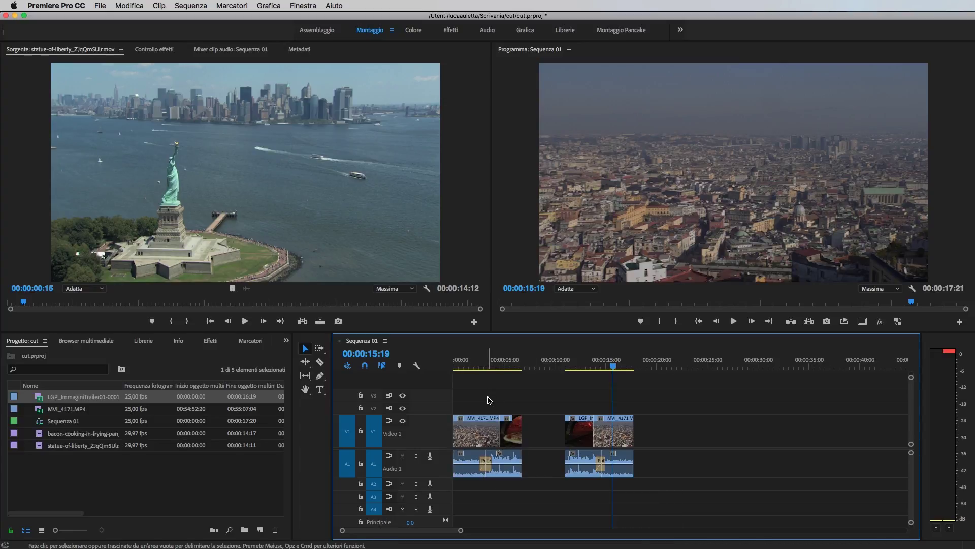